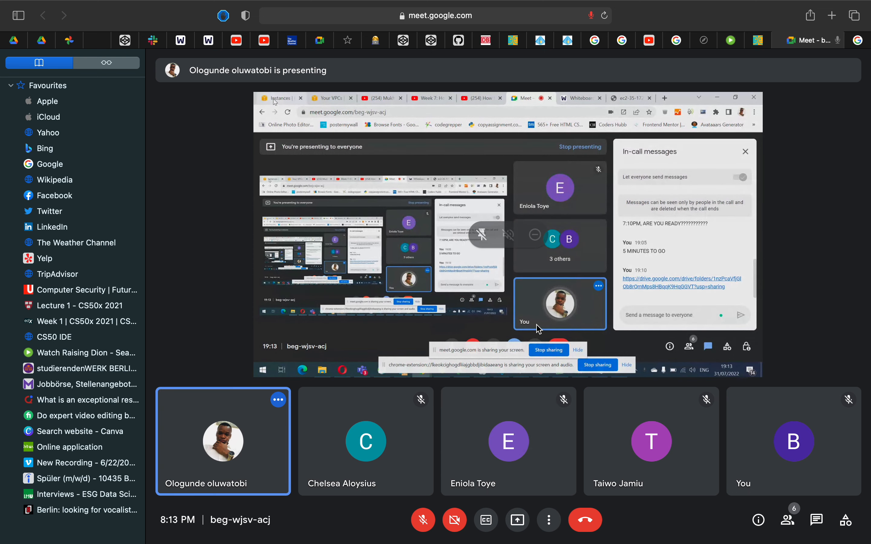
# Step: Collapse the browser's Favourites sidebar so the meeting view fills the window
pyautogui.hotkey('ctrl', 'Left')
pyautogui.hotkey('ctrl', 'Right')
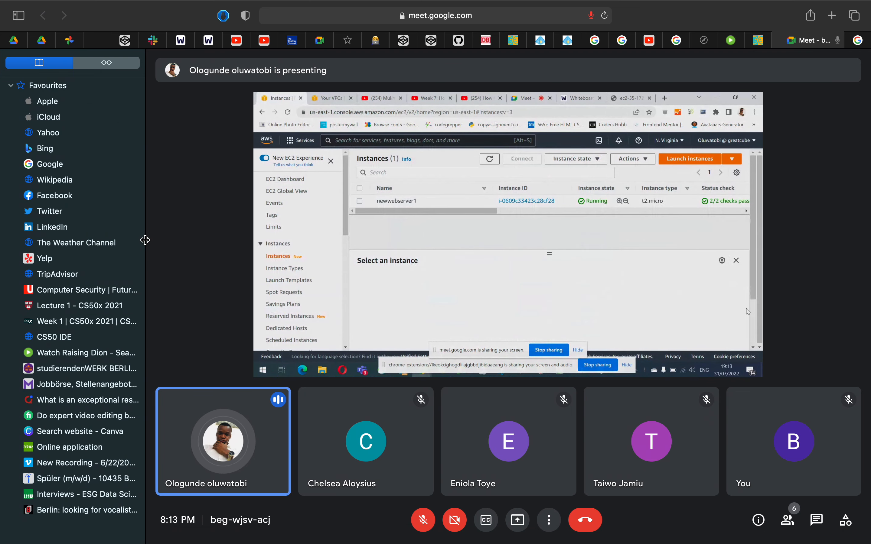
pyautogui.moveTo(144, 241); pyautogui.dragTo(70, 234)
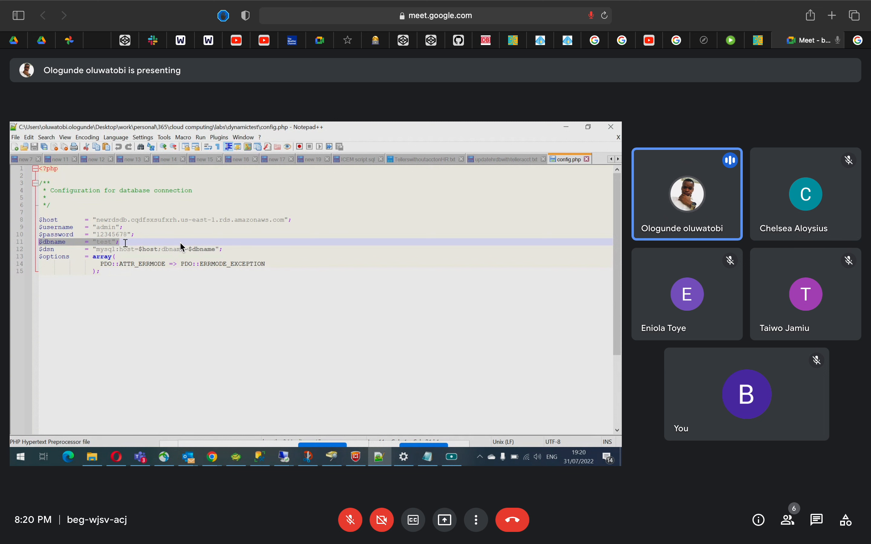
# Step: Raise the computer's audio volume to hear the presenter more clearly
pyautogui.press('XF86AudioRaiseVolume')
pyautogui.press('XF86AudioLowerVolume')
pyautogui.press('XF86AudioLowerVolume')
pyautogui.press('XF86AudioRaiseVolume')
pyautogui.press('XF86AudioRaiseVolume')
pyautogui.press('XF86AudioRaiseVolume')
pyautogui.press('XF86AudioRaiseVolume')
pyautogui.press('XF86AudioRaiseVolume')
pyautogui.press('XF86AudioRaiseVolume')
pyautogui.press('XF86AudioRaiseVolume')
pyautogui.press('XF86AudioRaiseVolume')
pyautogui.press('XF86AudioRaiseVolume')
pyautogui.press('XF86AudioRaiseVolume')
pyautogui.press('XF86AudioRaiseVolume')
pyautogui.press('XF86AudioRaiseVolume')
pyautogui.press('XF86AudioRaiseVolume')
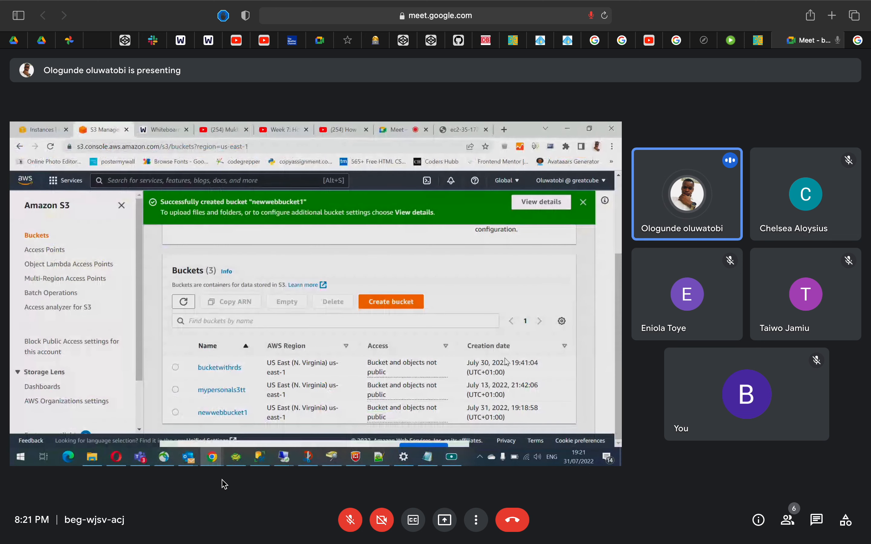
pyautogui.rightClick(223, 483)
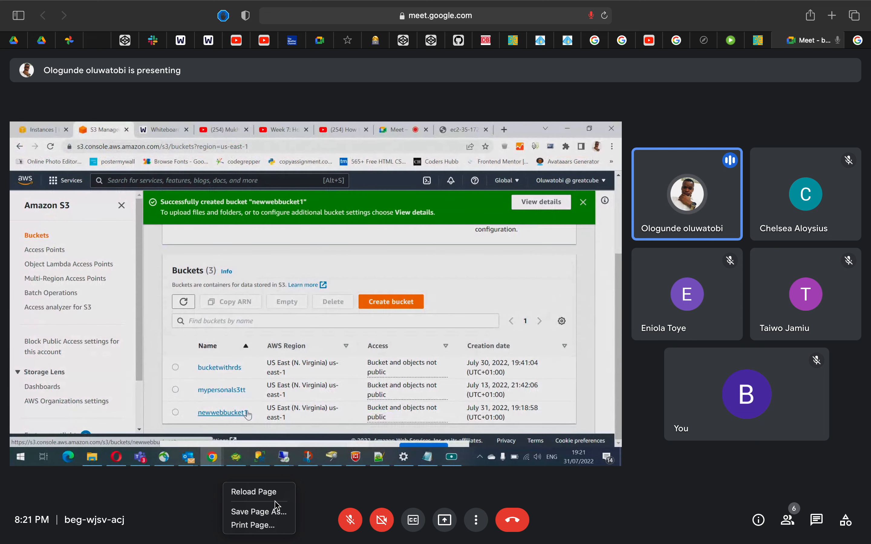
pyautogui.click(193, 516)
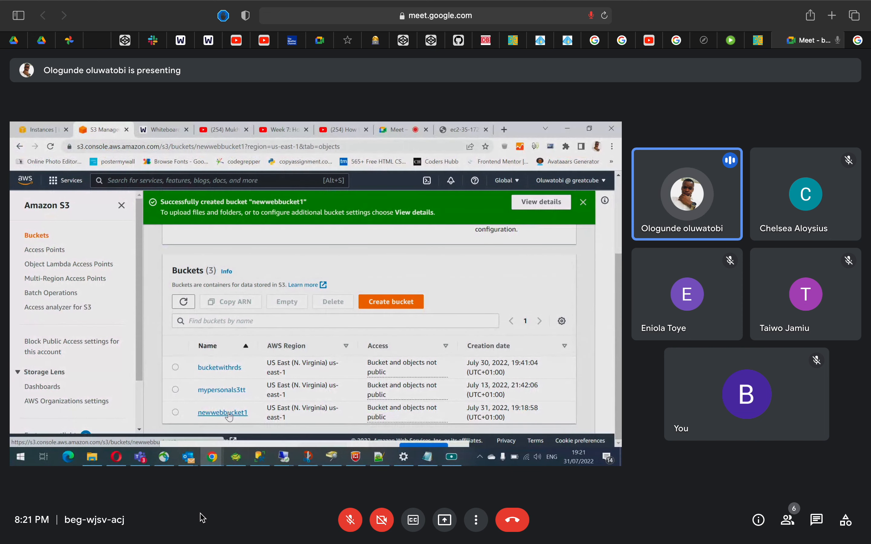
pyautogui.rightClick(254, 531)
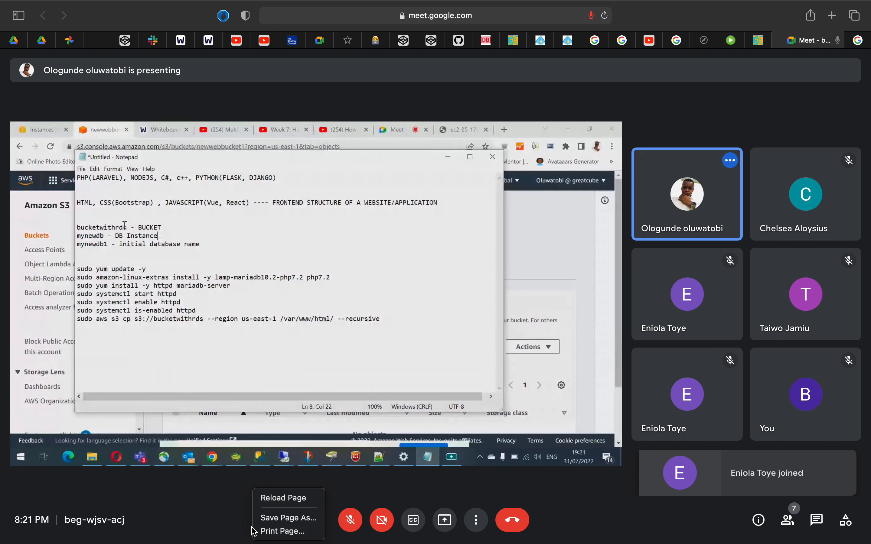
pyautogui.click(237, 537)
# Step: Unmute the microphone to speak in the meeting, and mute it again when finished
pyautogui.moveTo(603, 536)
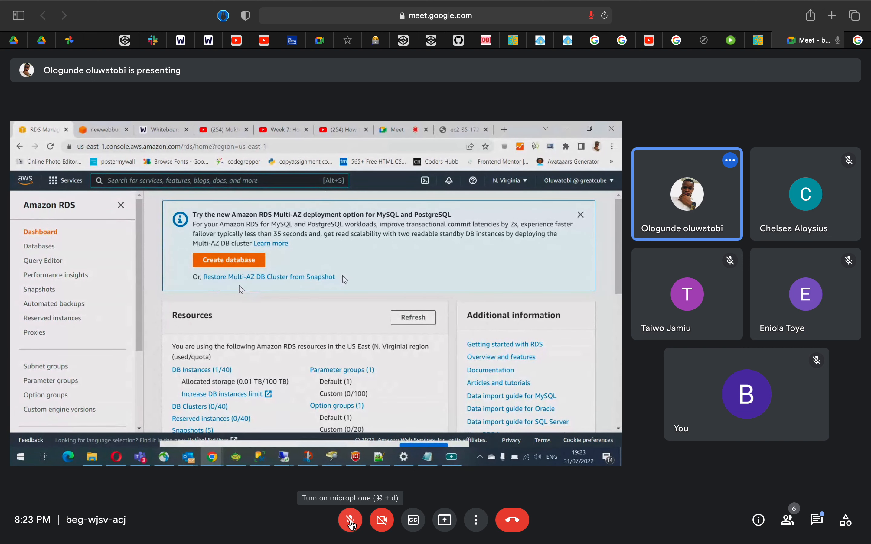
pyautogui.click(350, 524)
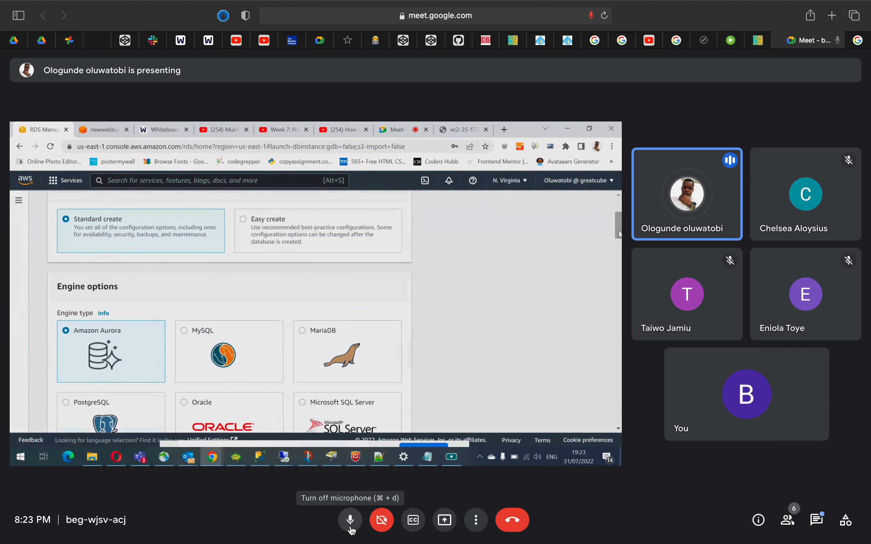
pyautogui.click(350, 528)
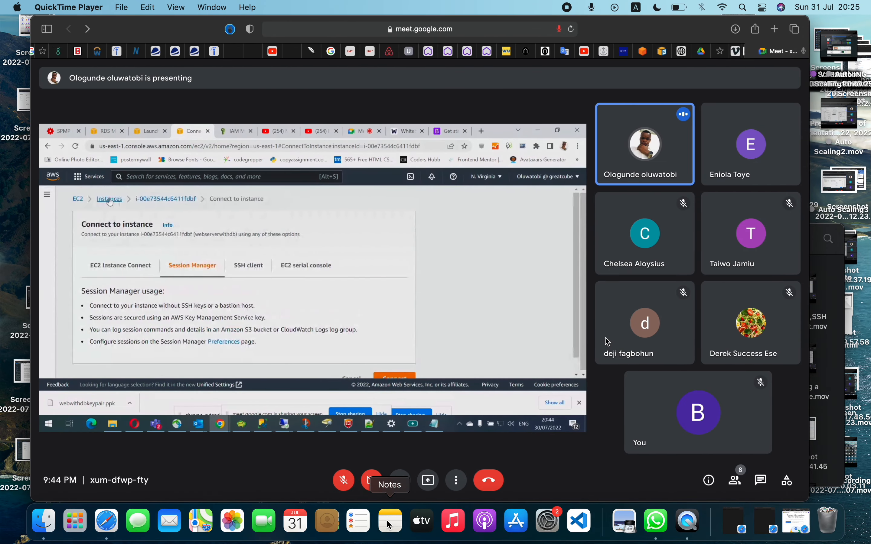
# Step: Switch to Notes to view the "sudo yum update -y" note, and return to the full-screen meeting
pyautogui.click(396, 524)
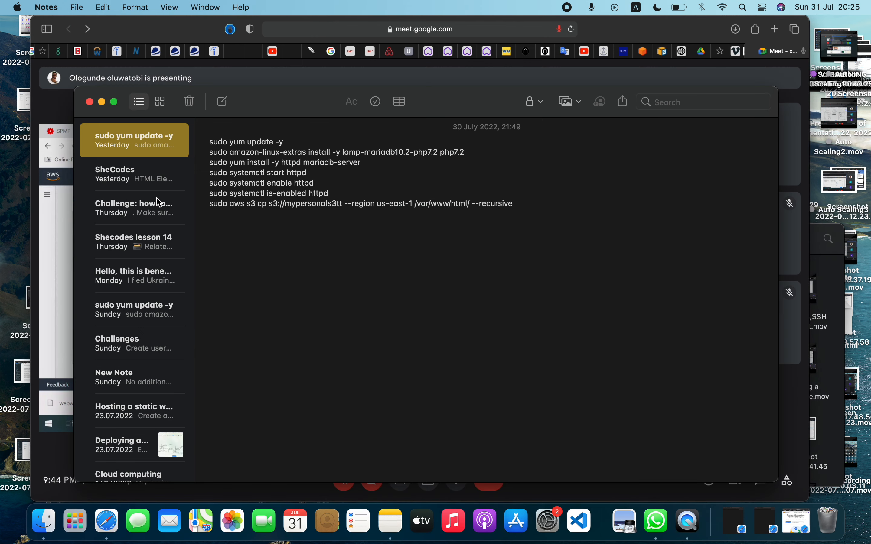
pyautogui.hotkey('ctrl', 'Right')
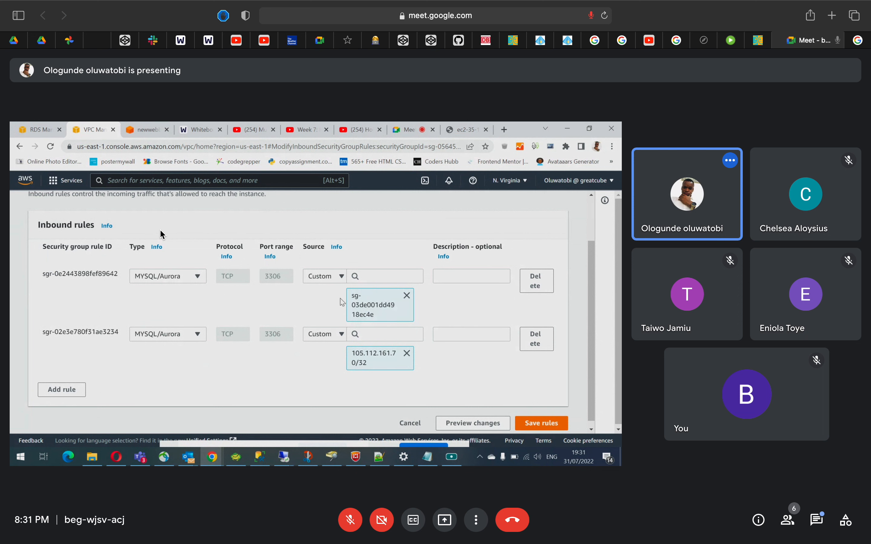
# Step: Turn the microphone on to talk during the inbound rules discussion, and turn it off again
pyautogui.moveTo(512, 543)
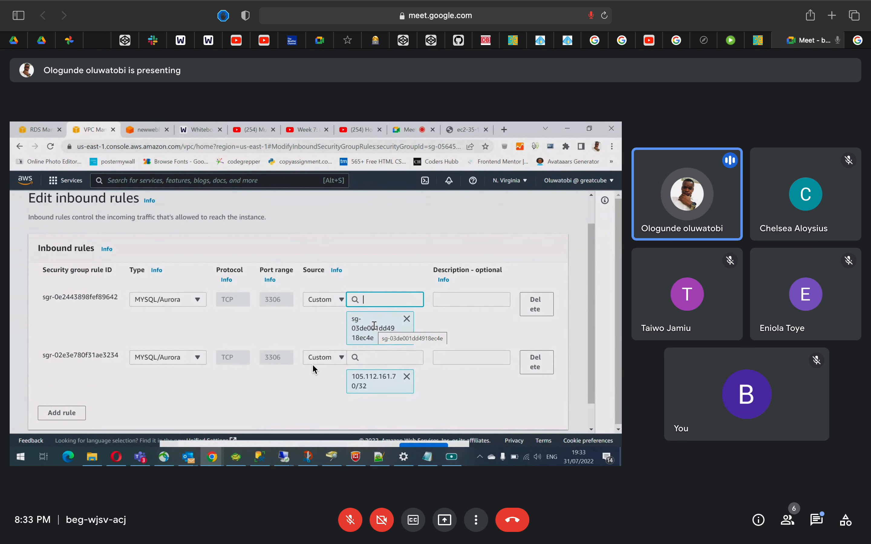
pyautogui.click(351, 520)
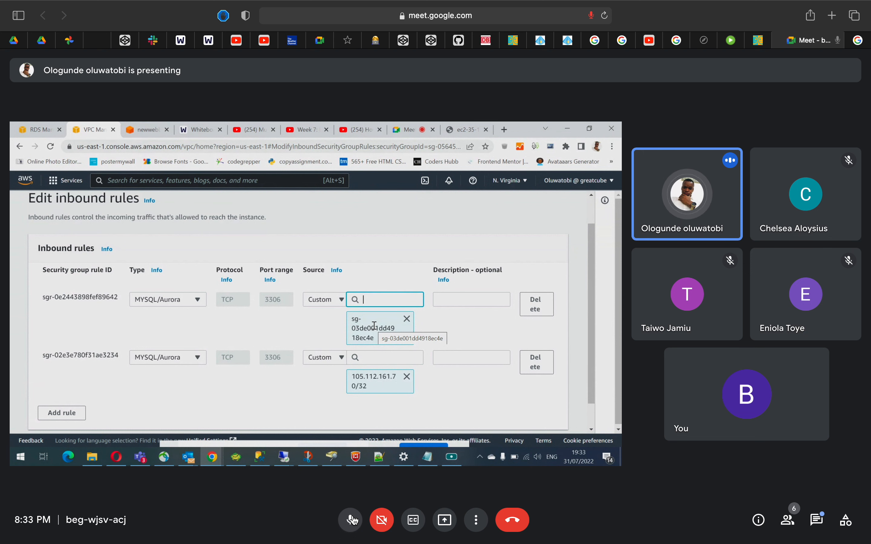
pyautogui.click(352, 520)
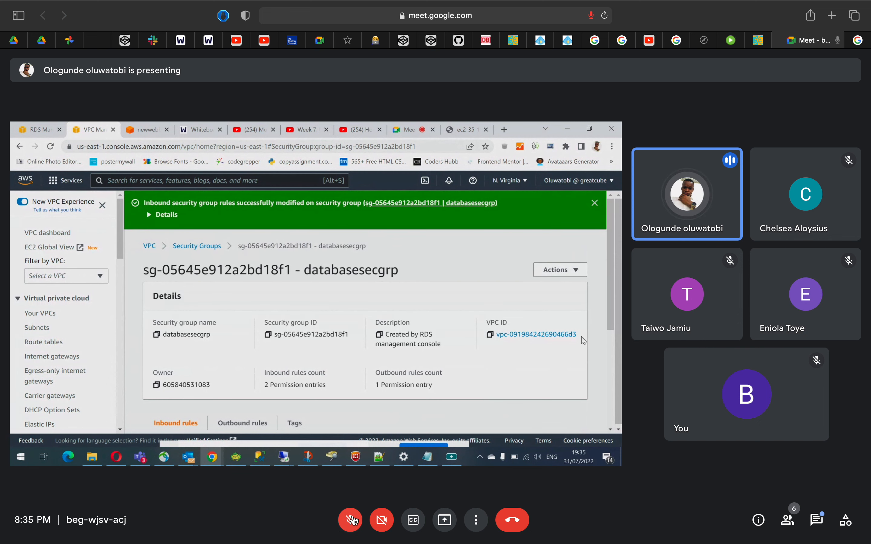
pyautogui.moveTo(344, 320)
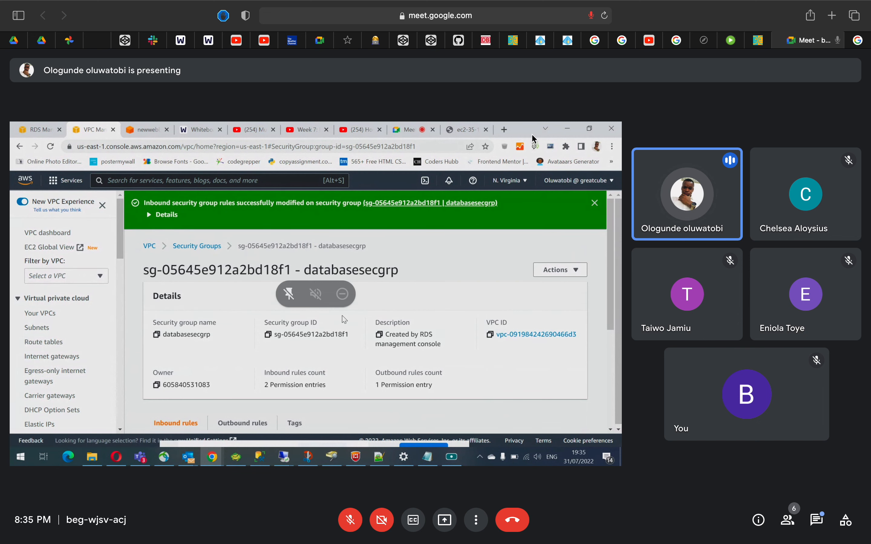
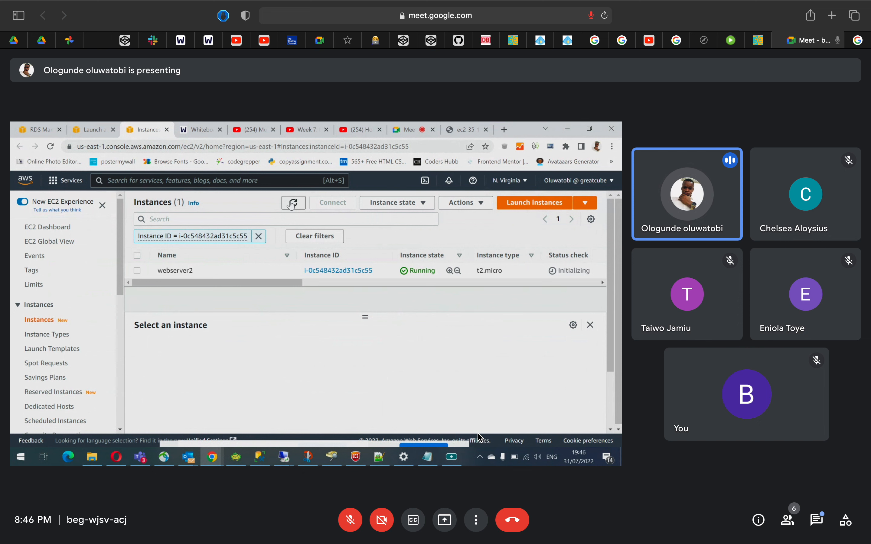
# Step: Refresh the EC2 instances list to check the status of webserver2
pyautogui.click(293, 204)
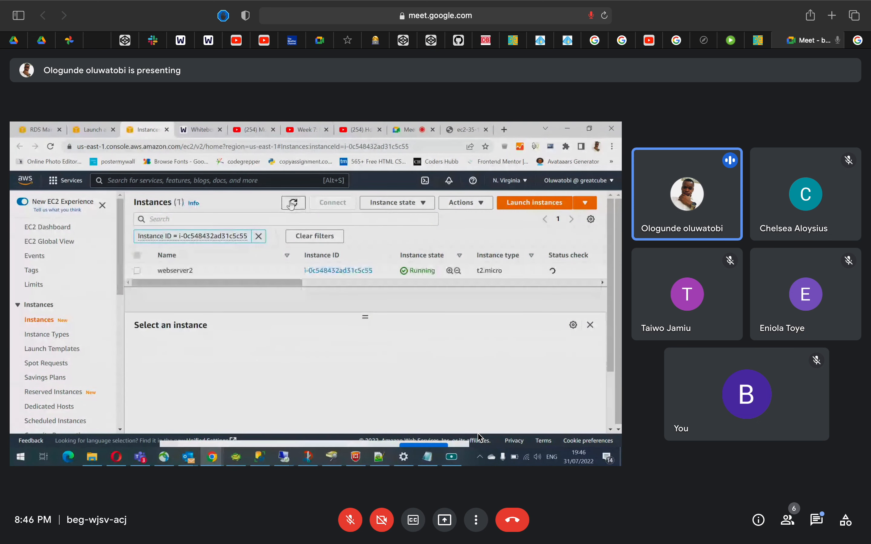
pyautogui.click(293, 204)
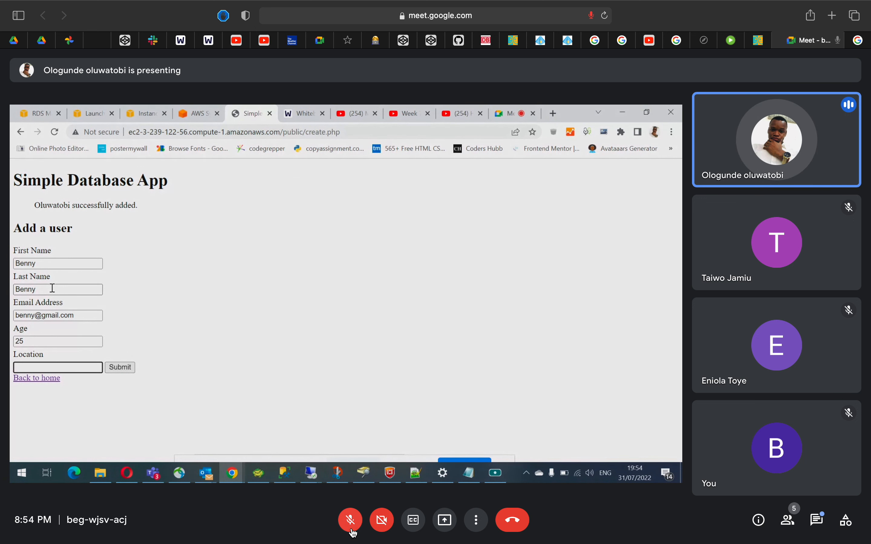
# Step: Unmute the microphone to answer the presenter about the Location field, and mute it again
pyautogui.click(354, 533)
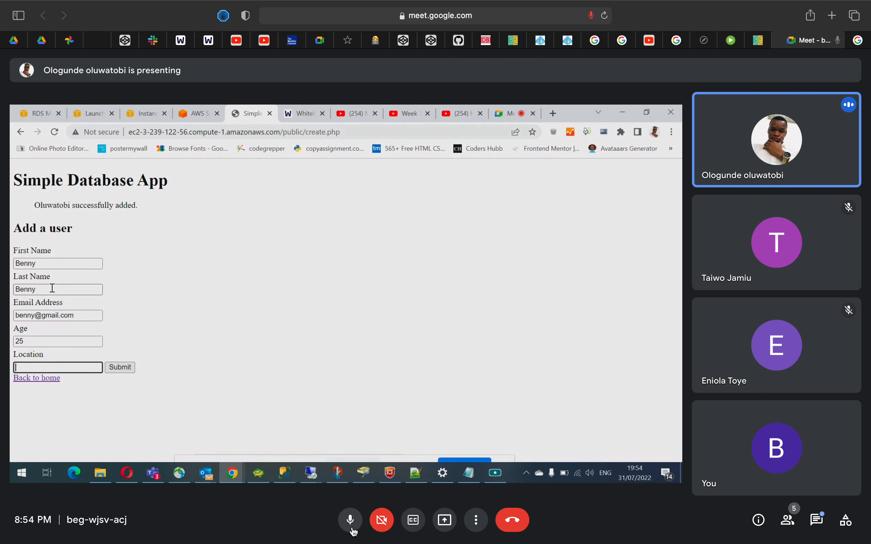
pyautogui.click(354, 533)
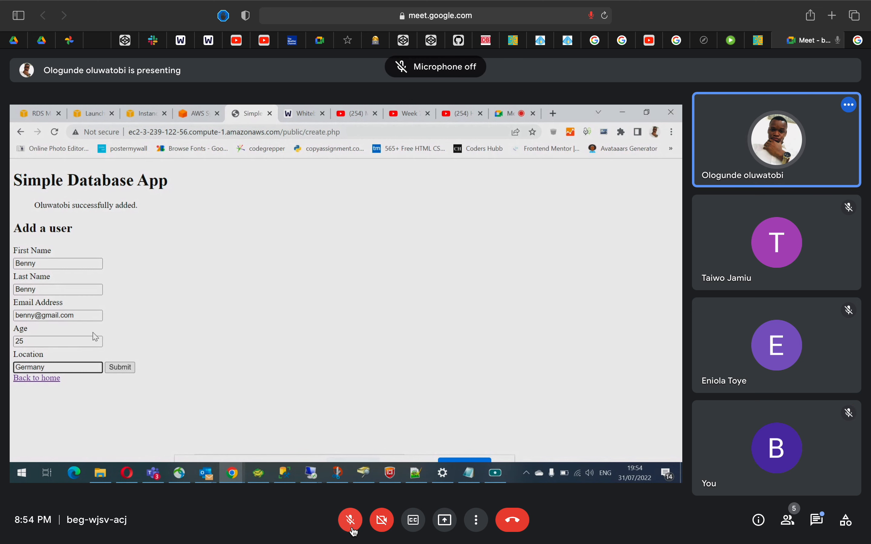